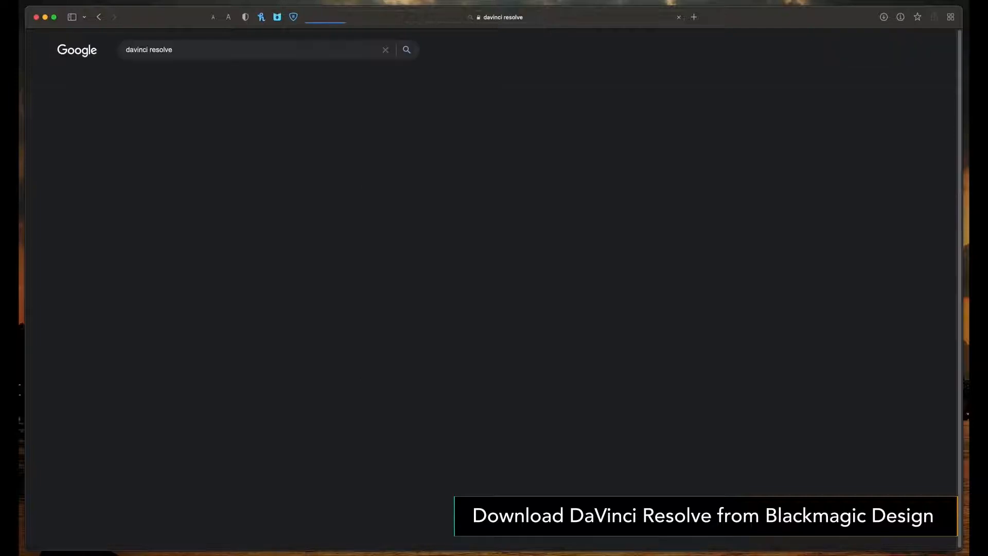
# - Find DaVinci Resolve 18 on the Blackmagic Design website and choose the free Mac OS X edition for download
pyautogui.click(245, 129)
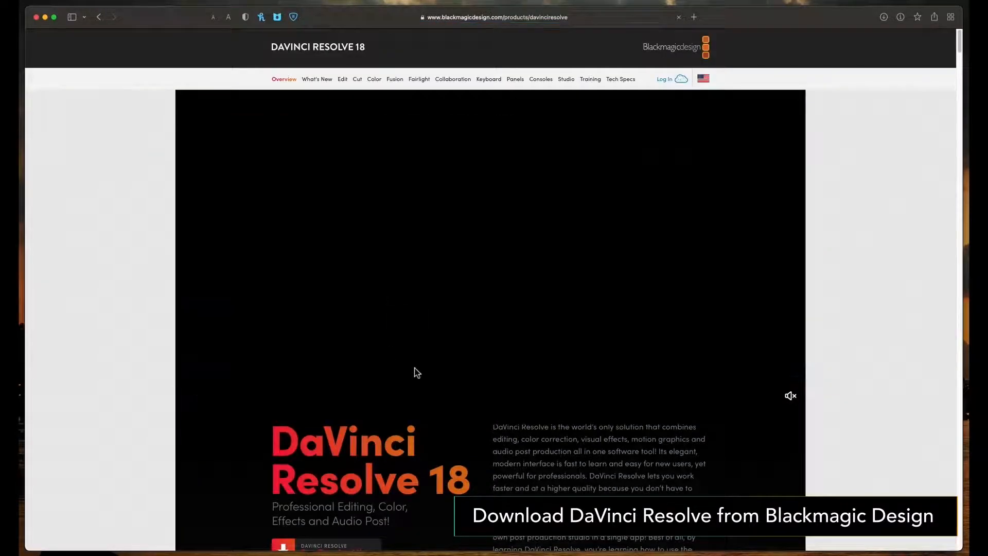
pyautogui.scroll(-2, 409, 371)
pyautogui.click(340, 509)
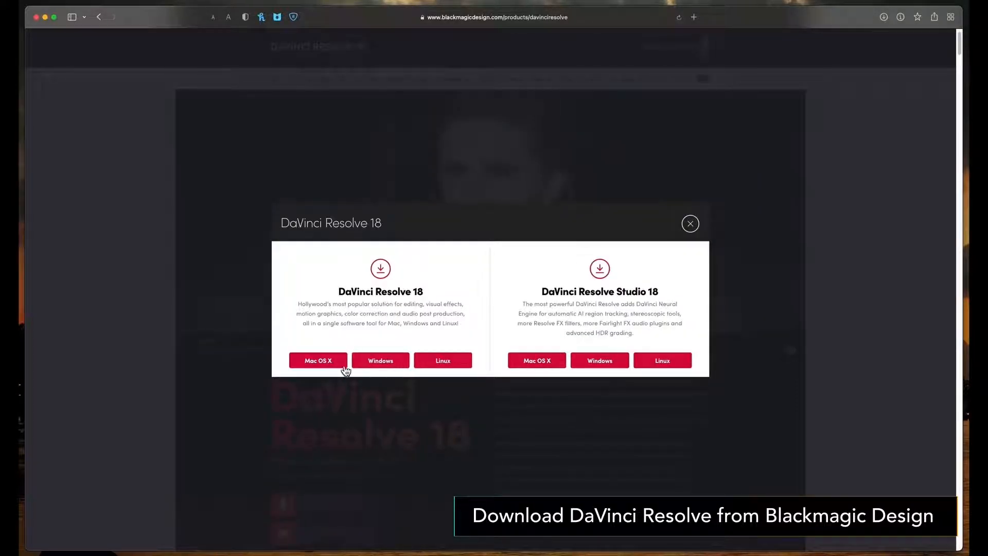
pyautogui.click(319, 363)
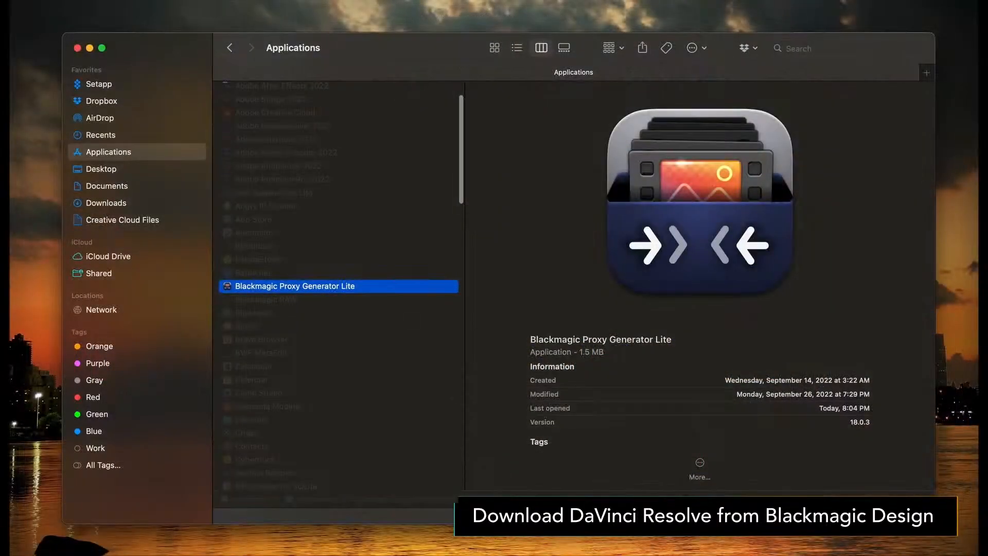
# - Launch Blackmagic Proxy Generator Lite from the Applications folder, minimize the Finder window and reposition the generator's window
pyautogui.doubleClick(388, 289)
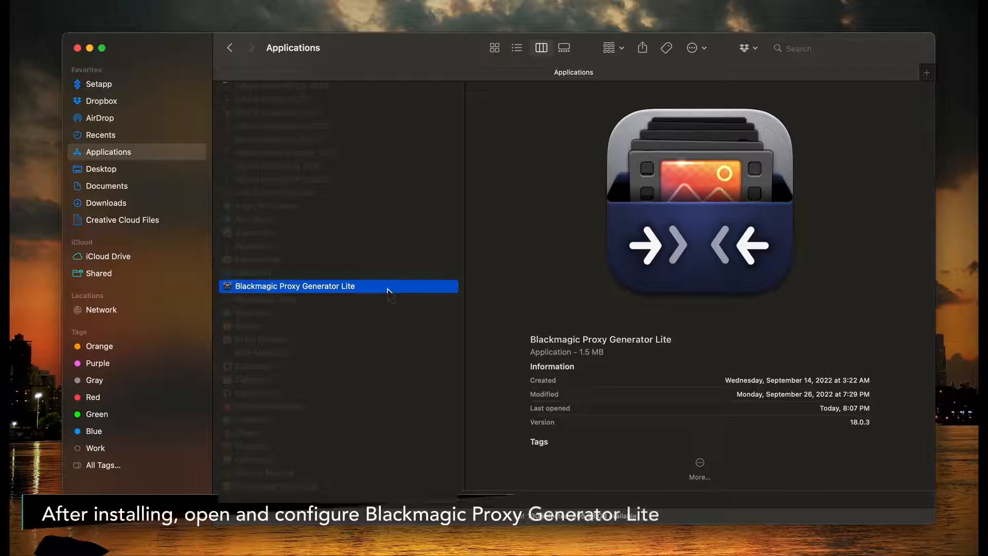
pyautogui.click(88, 47)
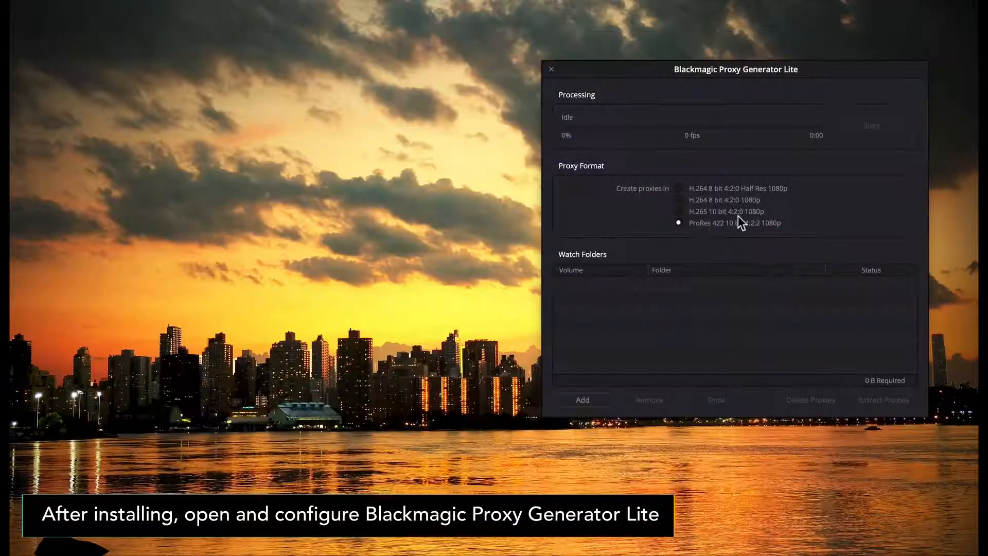
pyautogui.moveTo(734, 67); pyautogui.dragTo(663, 68)
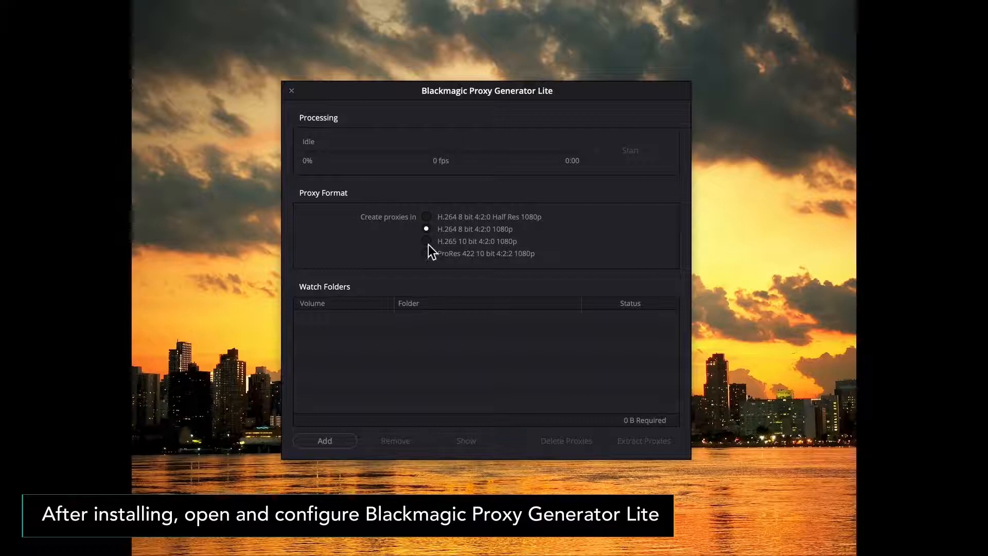
# - Set the proxy format to ProRes 422 10 bit 4:2:2 1080p and add the Watchfolder folder as a watch folder
pyautogui.click(428, 255)
pyautogui.click(327, 440)
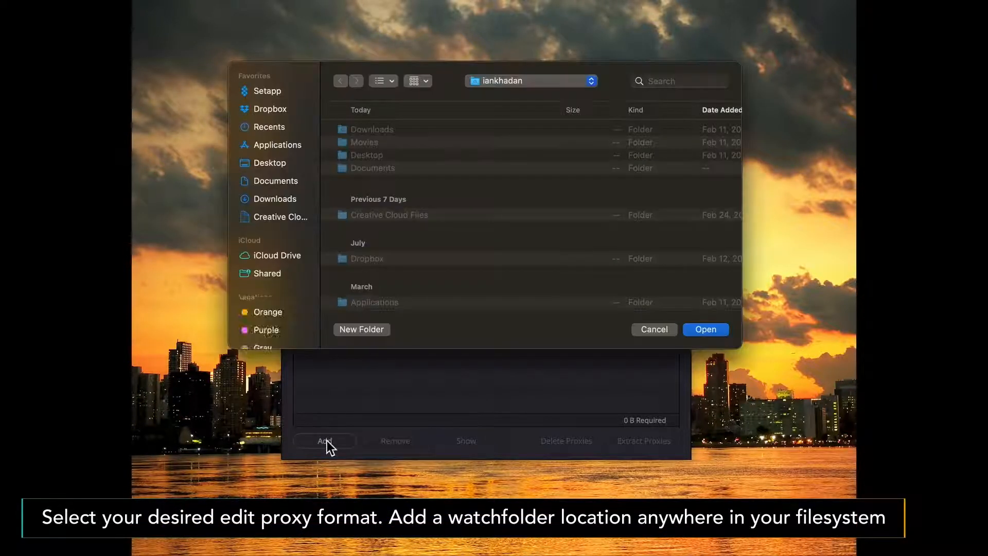
pyautogui.click(392, 216)
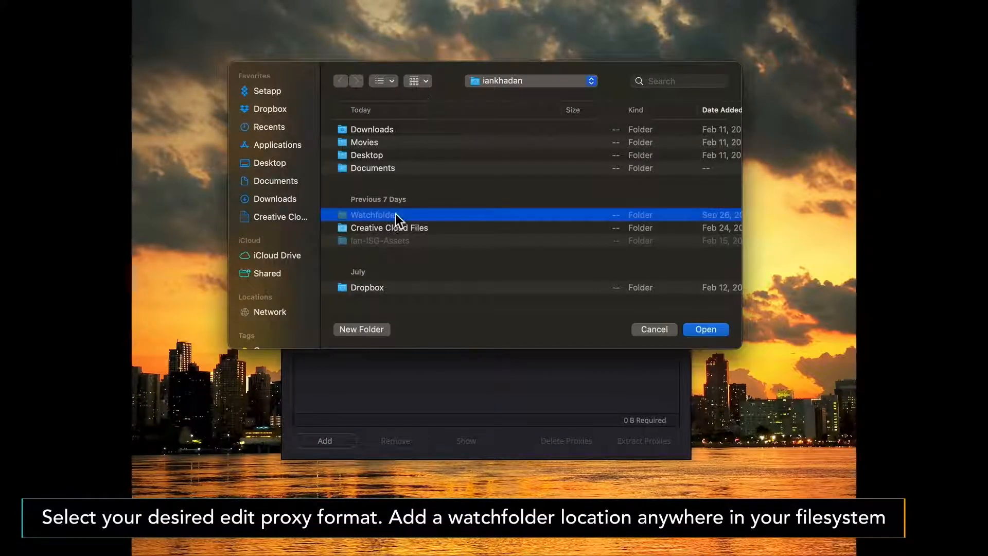
pyautogui.click(705, 330)
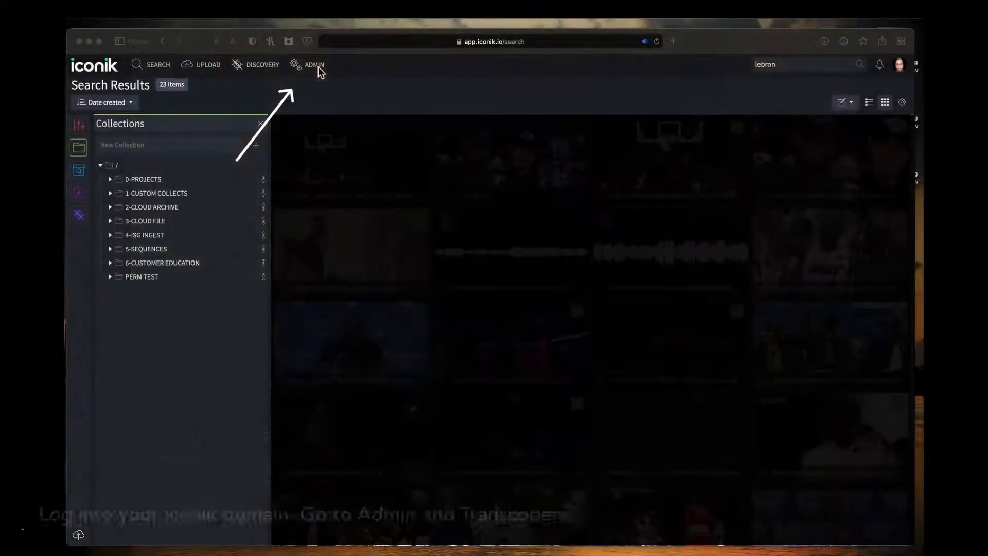
# - In iconik's transcoder administration, start a new transcoder named "Watchfolder BRAW" of type Watch Folder Transcoder
pyautogui.click(316, 66)
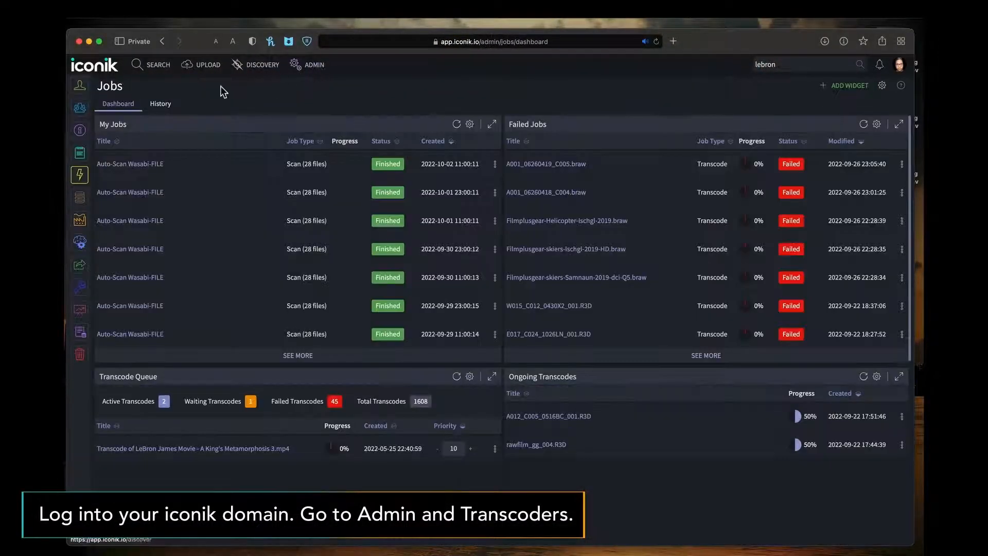
pyautogui.click(86, 226)
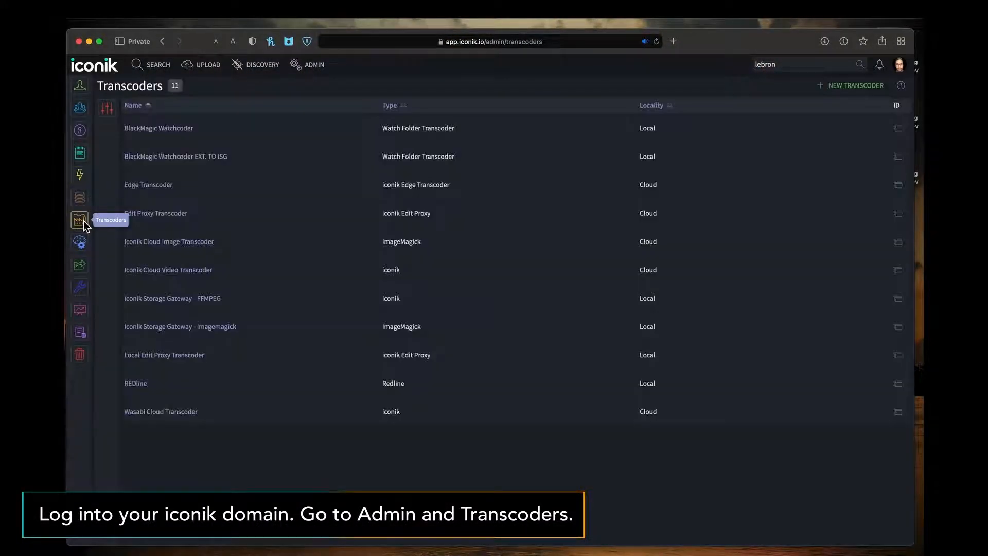
pyautogui.click(844, 86)
pyautogui.click(491, 113)
pyautogui.write('Watchfolder ')
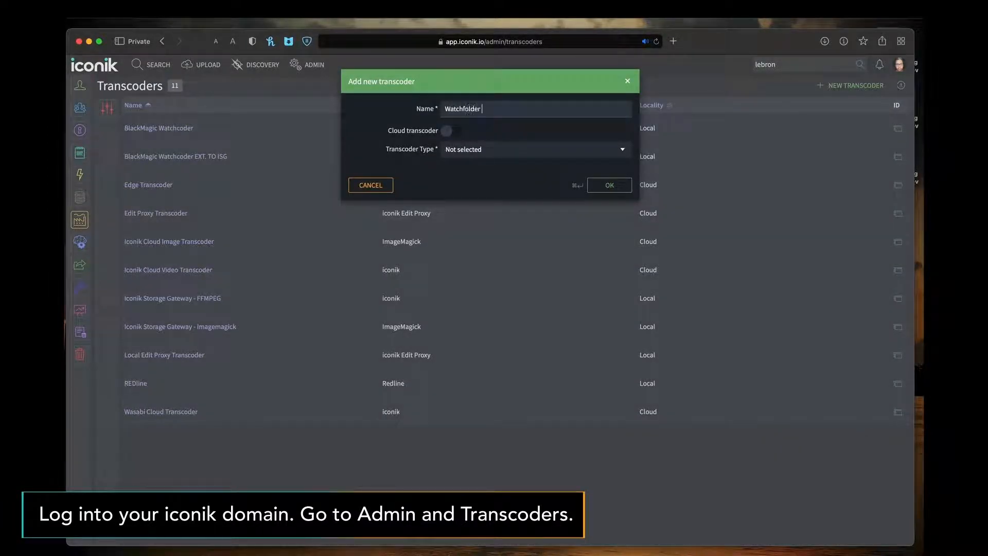
pyautogui.write('BRAW')
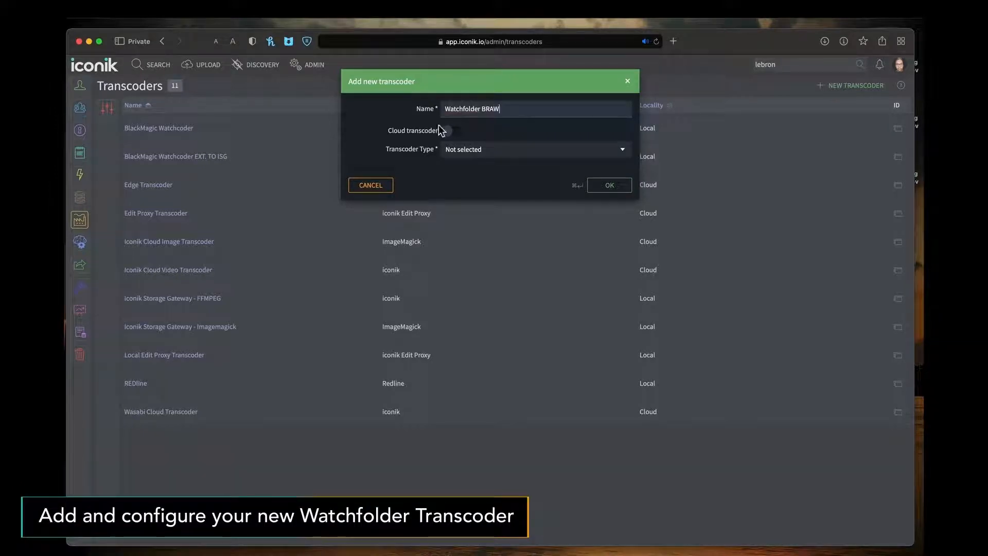
pyautogui.click(506, 151)
pyautogui.click(507, 251)
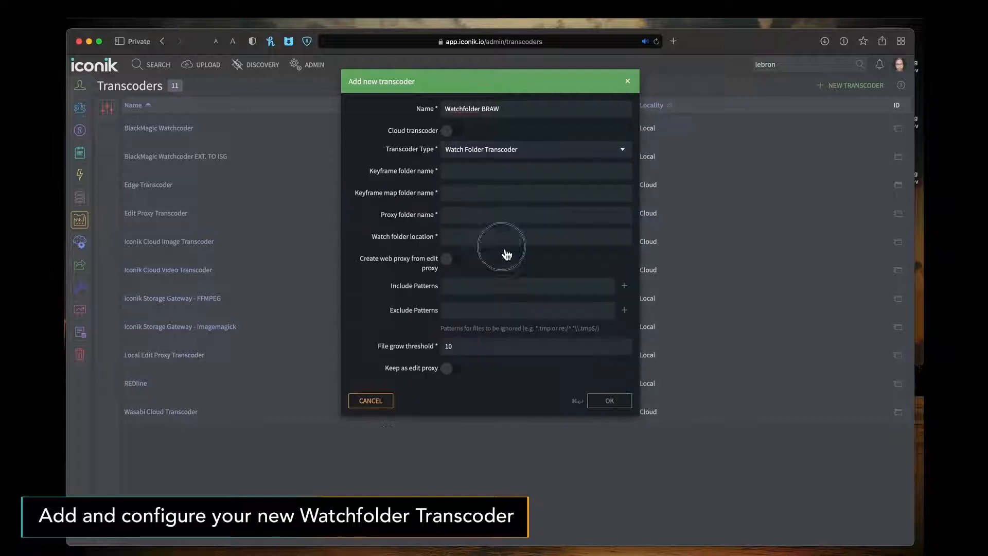
# - Name the transcoder's folders Keyframe, KeyframeMap and Proxy, and set the watch folder location to Watchfolder in the user's home directory
pyautogui.click(474, 174)
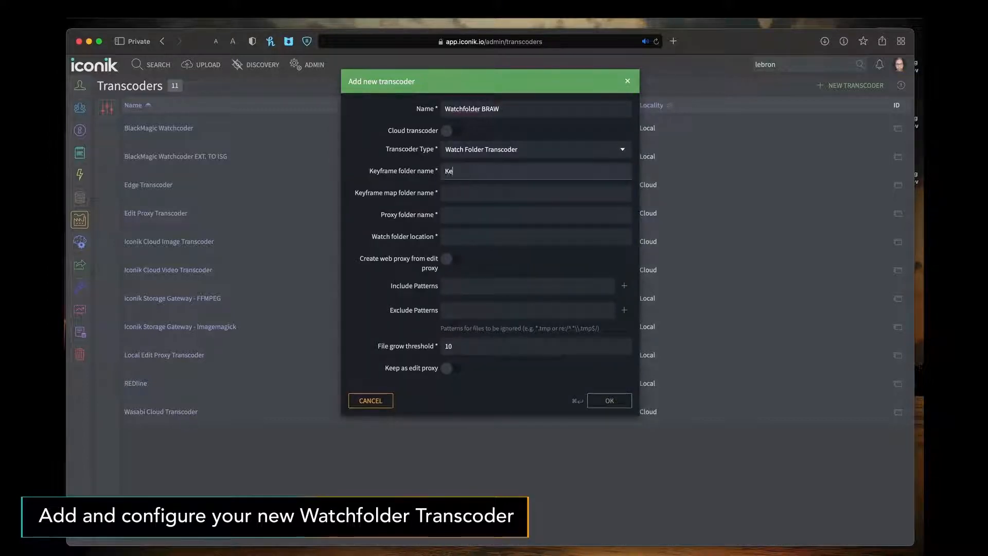
pyautogui.click(472, 192)
pyautogui.write('KeyframeMap')
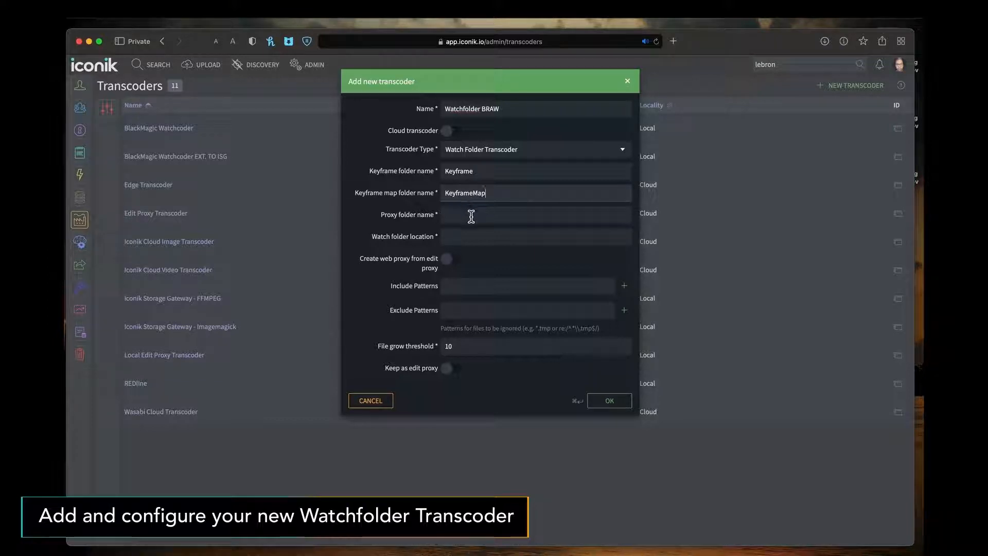
pyautogui.click(471, 214)
pyautogui.write('Proxy')
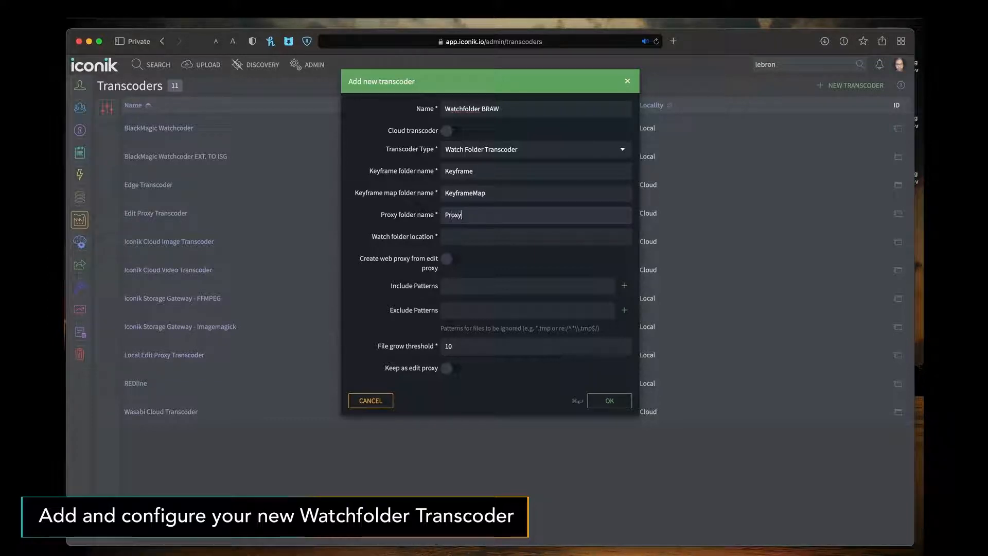
pyautogui.click(490, 238)
pyautogui.write('/')
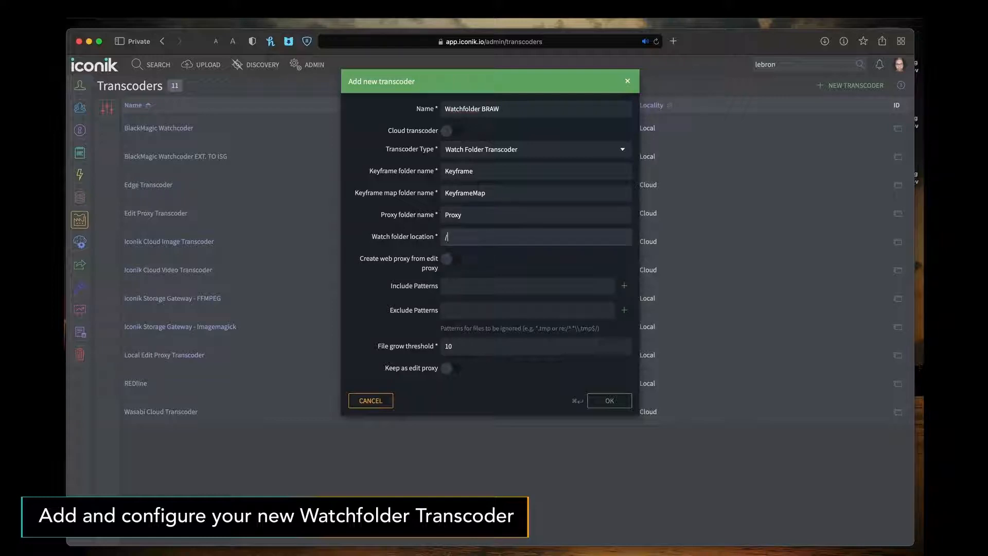
pyautogui.write('Users/iankhadan/Watchfolder')
# - Enable web proxy creation from the edit proxy, add the include pattern *.braw and set the file grow threshold to 30
pyautogui.click(456, 265)
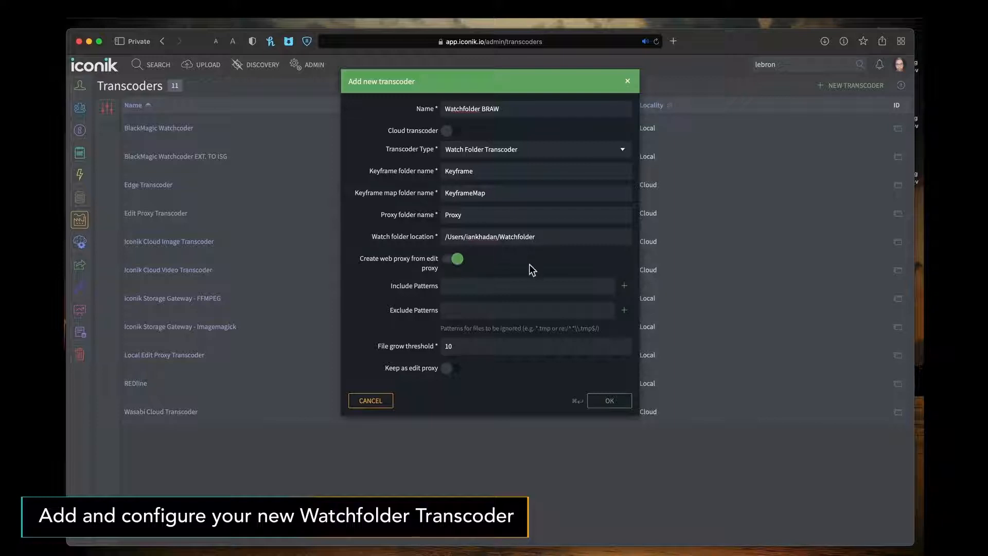
pyautogui.click(523, 288)
pyautogui.write('*.braw')
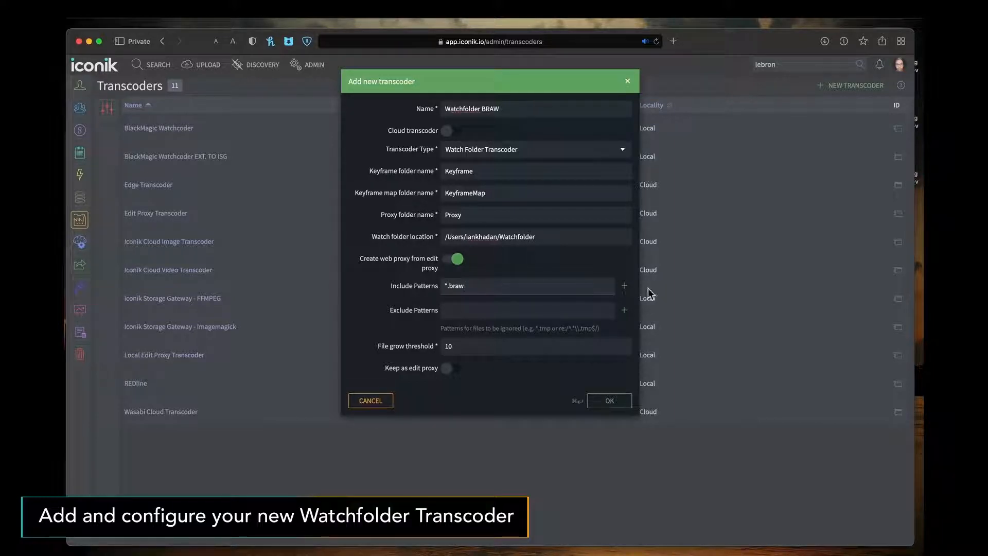
pyautogui.click(625, 286)
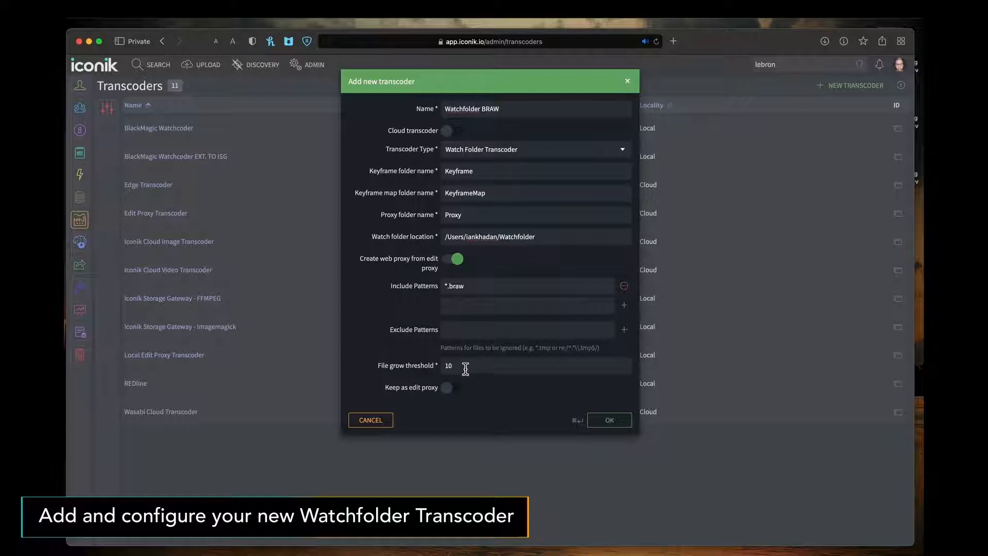
pyautogui.moveTo(465, 365); pyautogui.dragTo(427, 365)
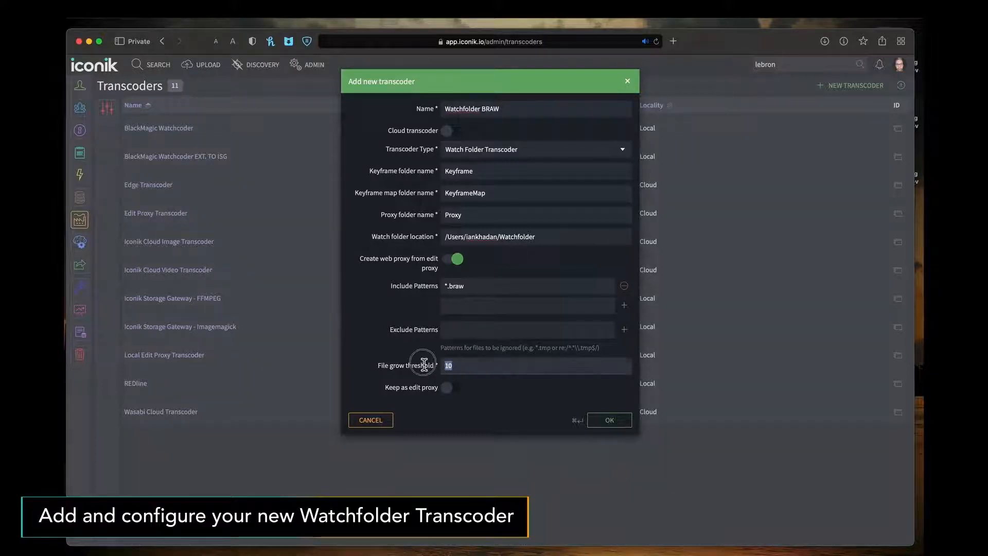
pyautogui.write('30')
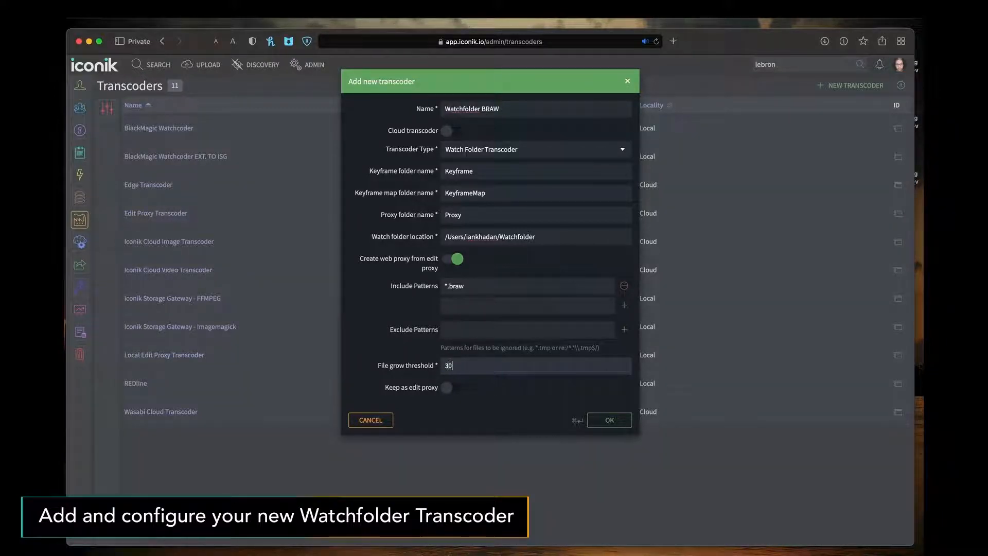
# - Enable keeping the output as an edit proxy on the iconik-files-gcs storage and save the new transcoder
pyautogui.click(452, 392)
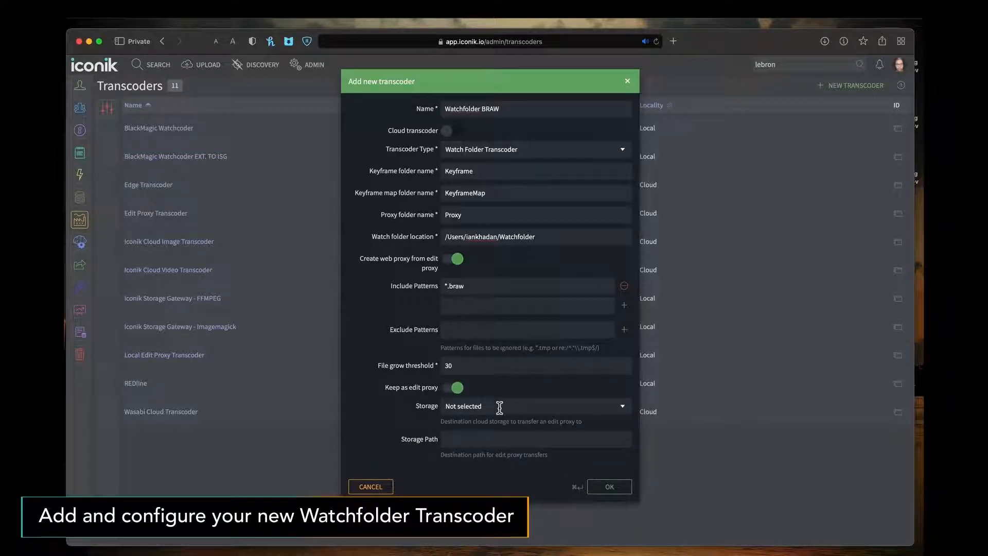
pyautogui.click(623, 407)
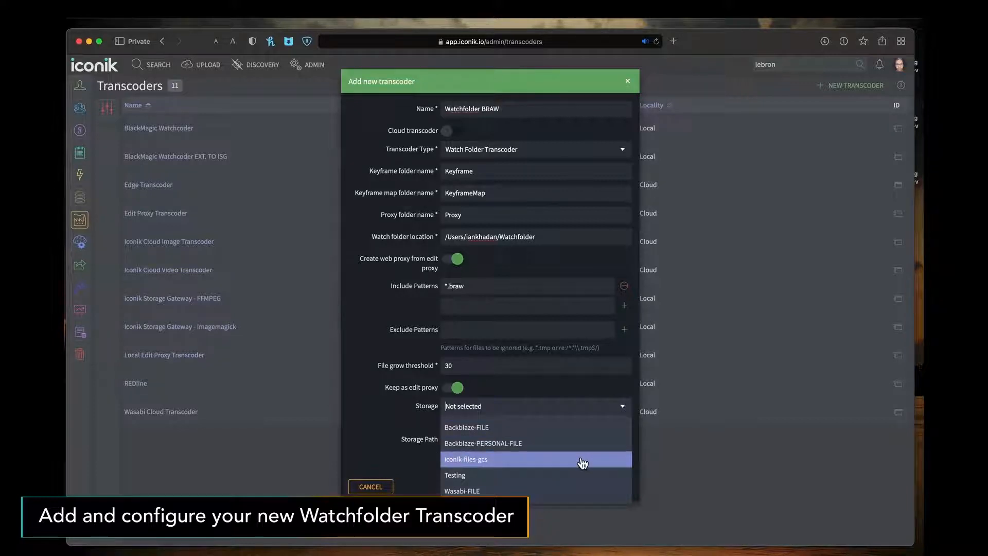
pyautogui.click(582, 464)
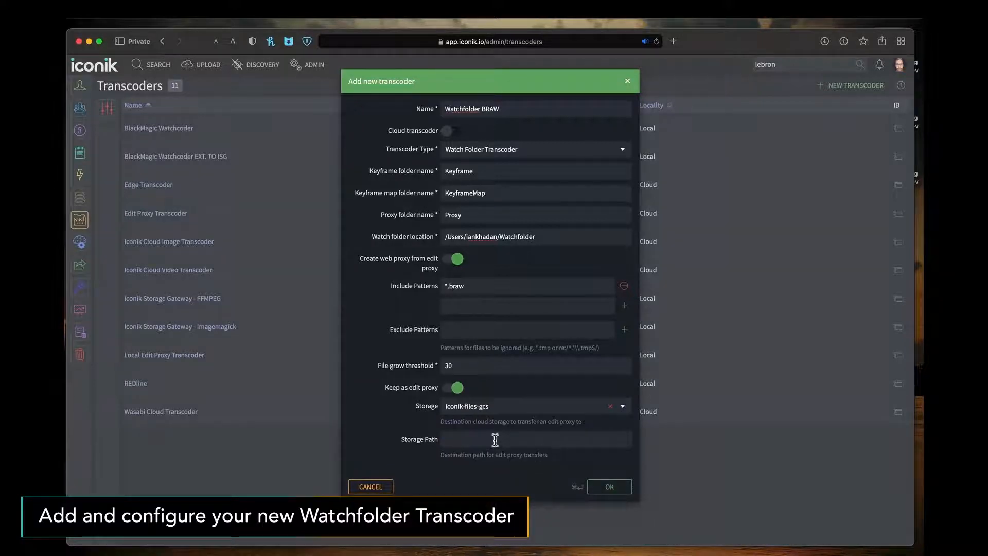
pyautogui.click(617, 493)
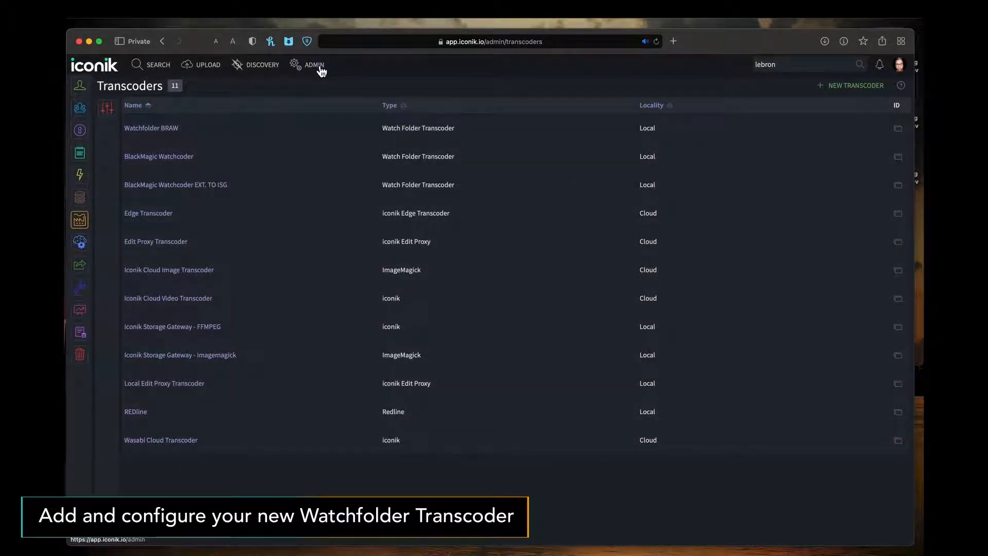
# - Add the Watchfolder BRAW transcoder to the transcode settings of the MAC-ISG storage
pyautogui.click(85, 203)
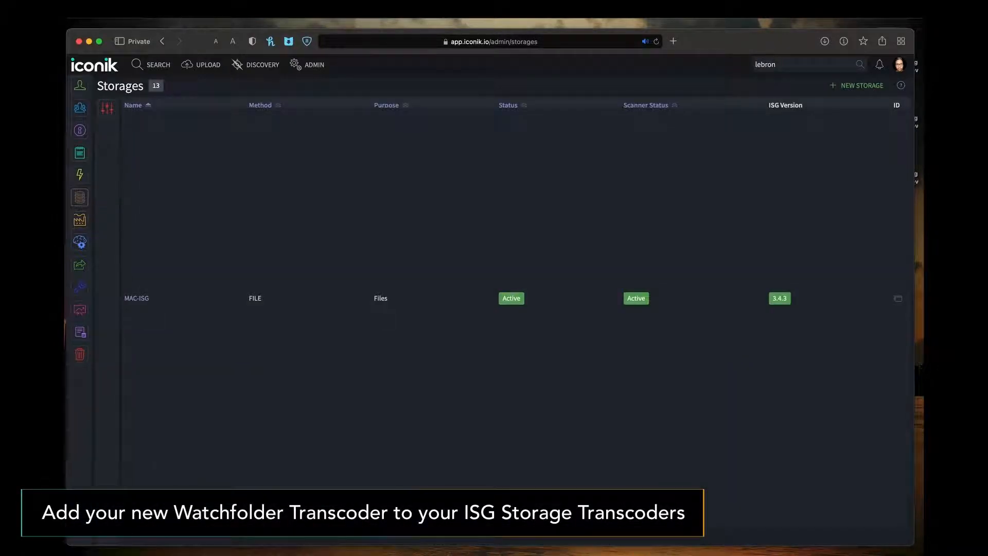
pyautogui.click(142, 305)
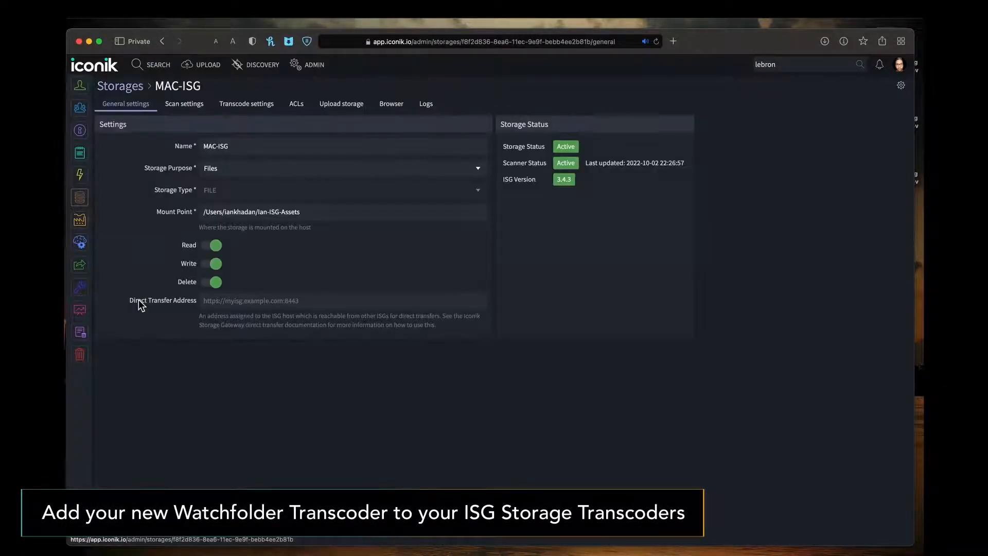
pyautogui.click(249, 111)
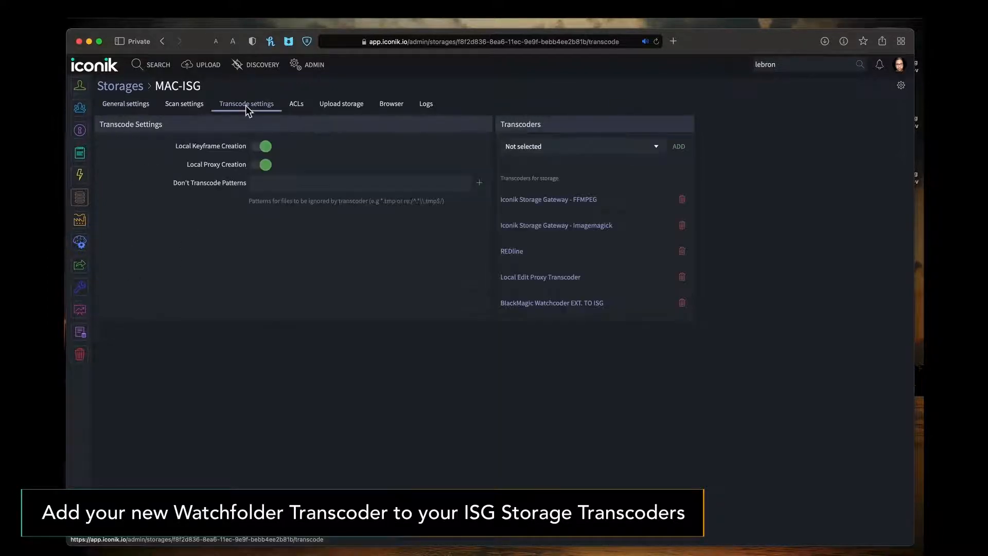
pyautogui.click(658, 149)
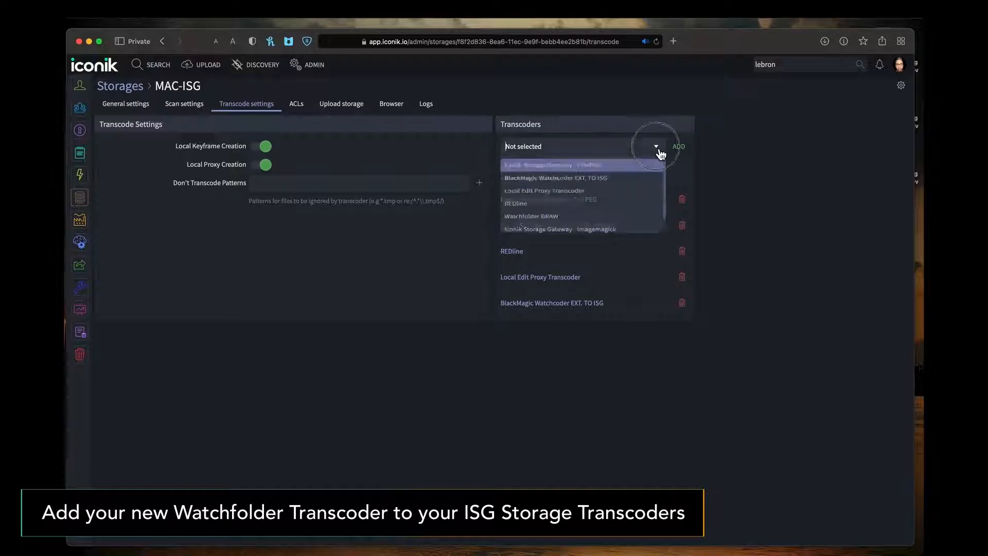
pyautogui.click(592, 232)
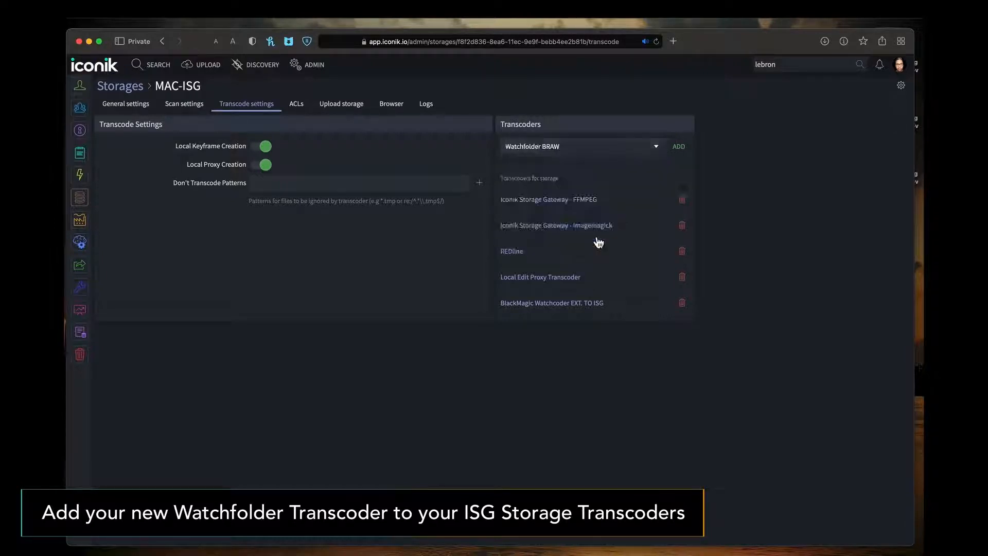
pyautogui.click(679, 147)
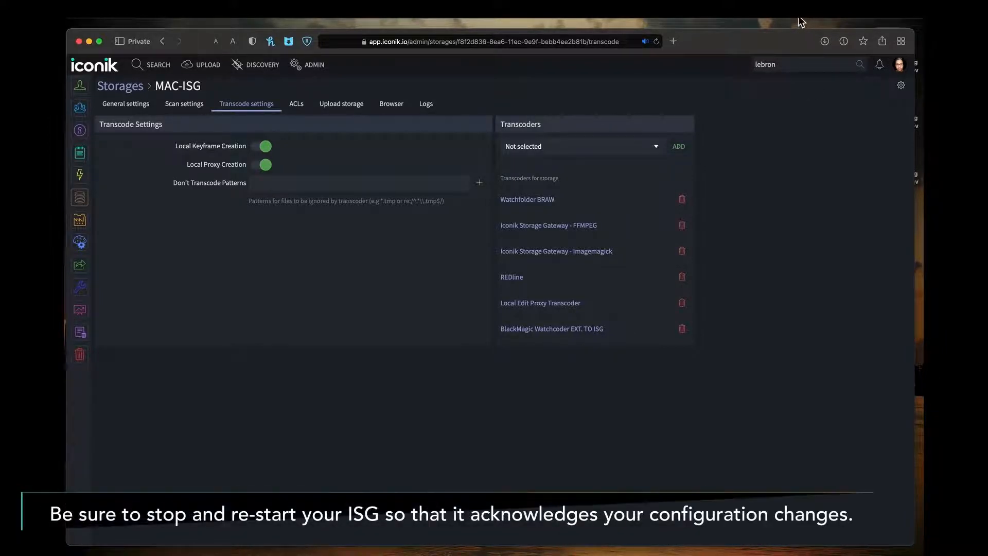
# - Stop the iconik Storage Gateway service and start it again to apply the configuration changes
pyautogui.moveTo(797, 21)
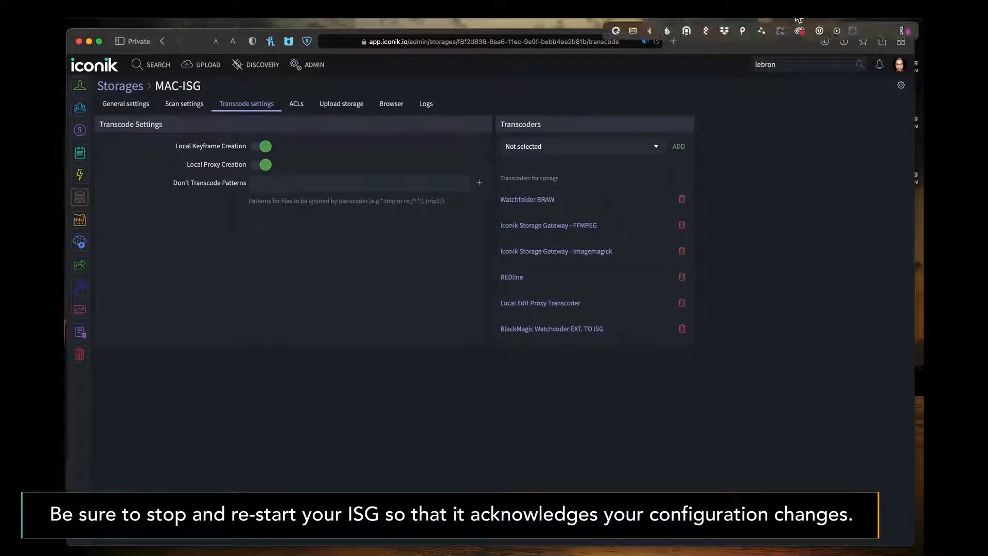
pyautogui.click(762, 33)
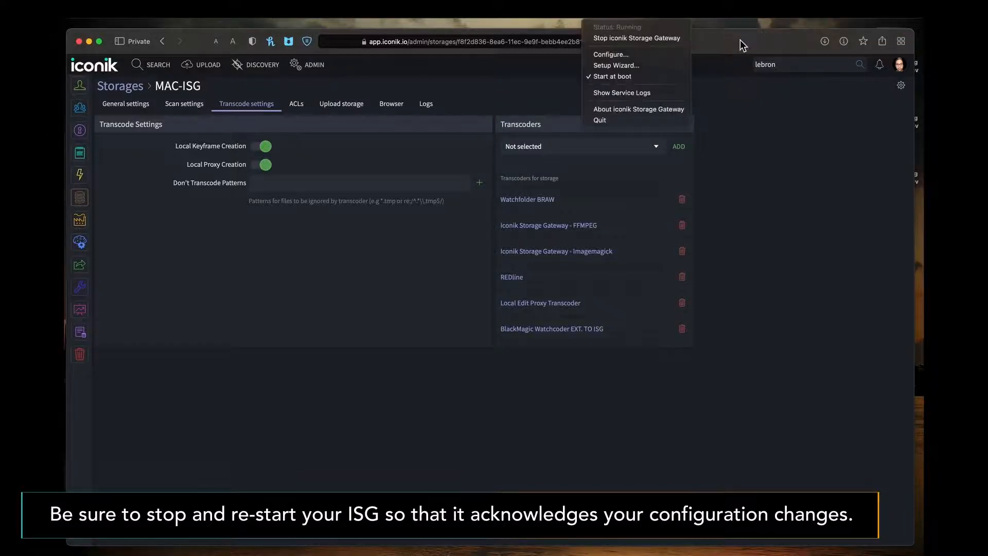
pyautogui.click(640, 41)
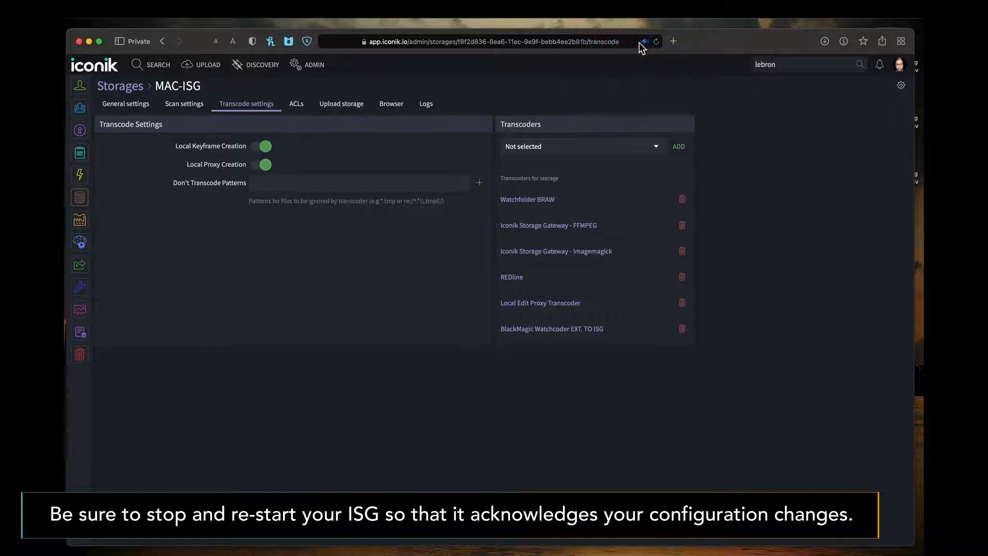
pyautogui.click(603, 19)
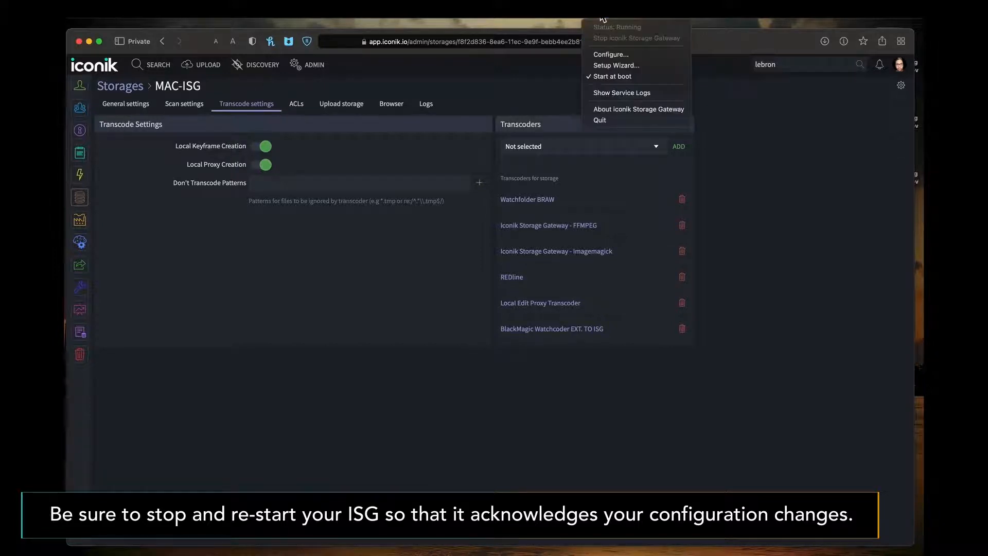
pyautogui.click(616, 39)
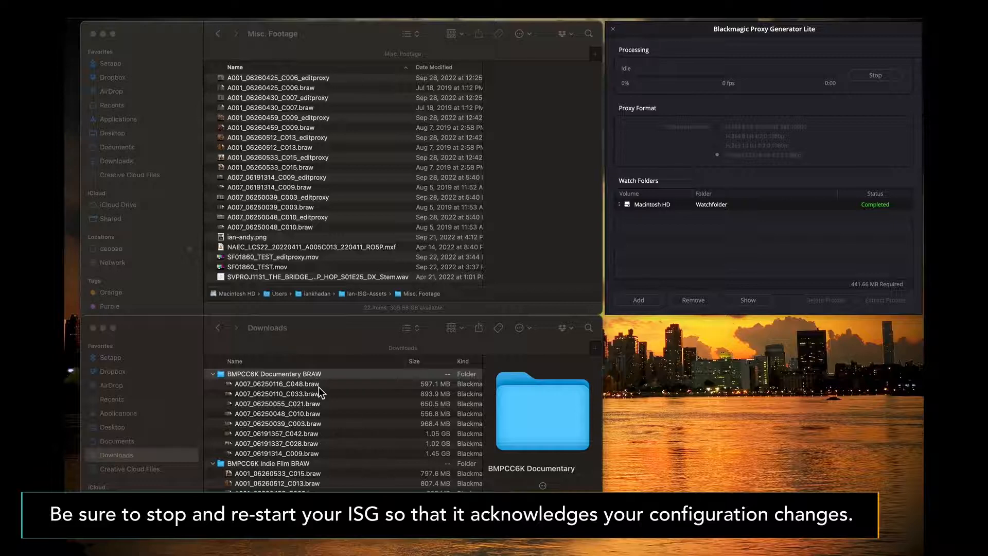
# - Move A007_06250116_C048.braw, A007_06250110_C033.braw and A007_06250055_C021.braw from the BMPCC6K Documentary BRAW folder in Downloads into Misc. Footage
pyautogui.click(319, 387)
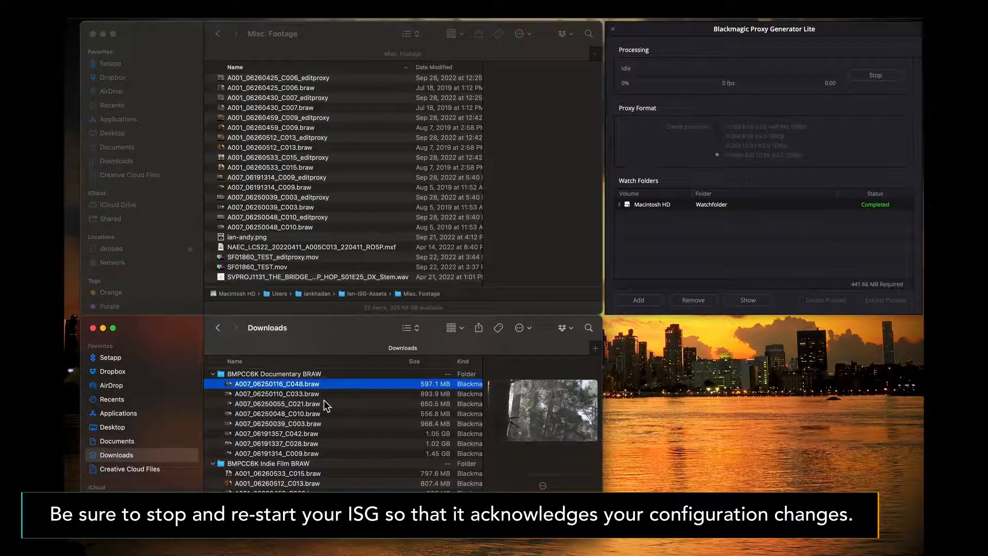
pyautogui.keyDown('shift'); pyautogui.click(324, 404); pyautogui.keyUp('shift')
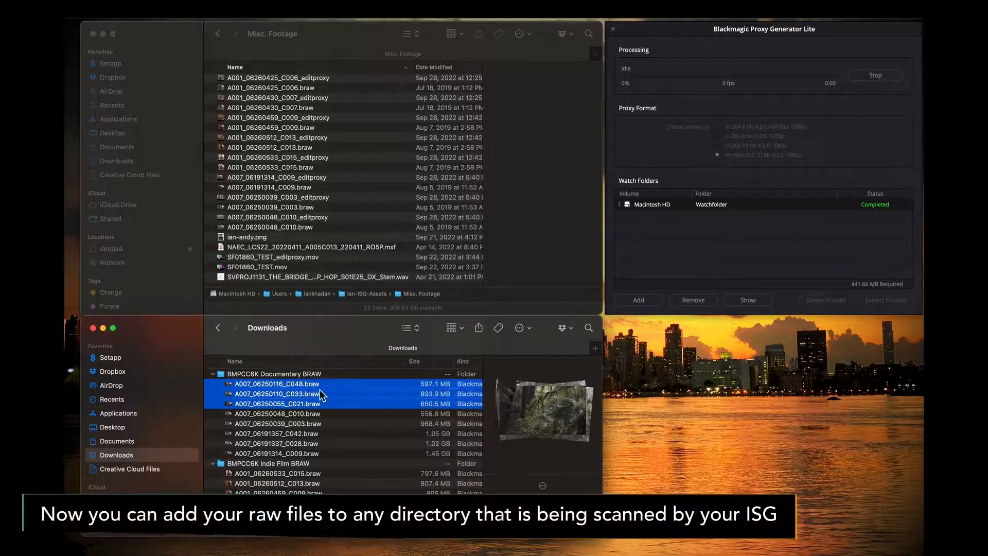
pyautogui.moveTo(337, 390); pyautogui.dragTo(396, 215)
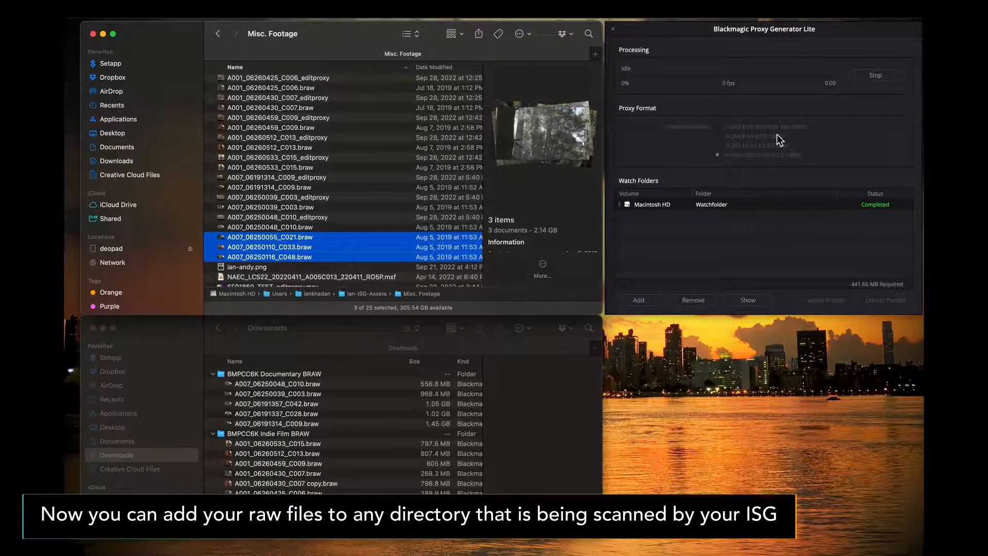
# - Switch to iconik in Safari, show the Jobs dashboard and narrow the browser window to view it beside Blackmagic Proxy Generator Lite
pyautogui.click(778, 30)
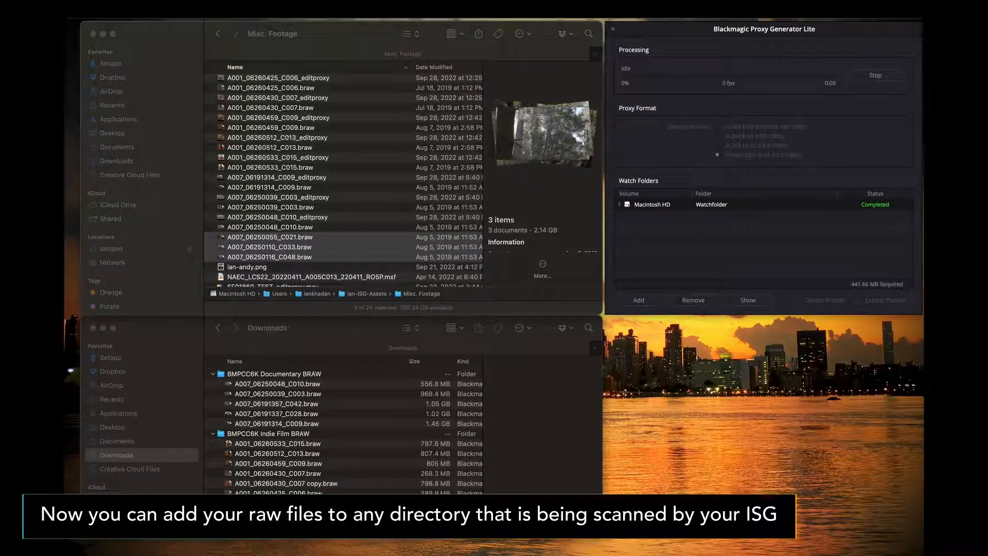
pyautogui.moveTo(200, 553)
pyautogui.click(198, 546)
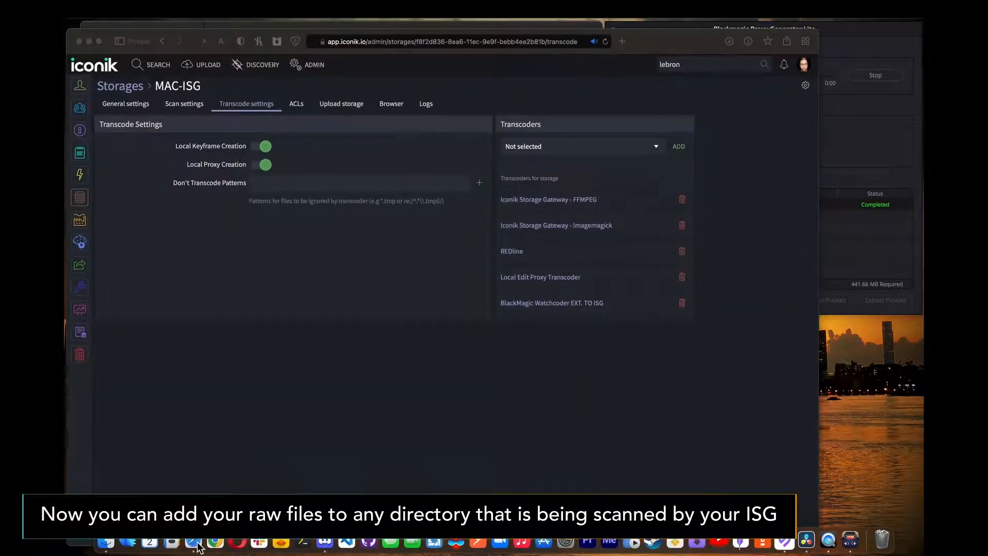
pyautogui.click(315, 66)
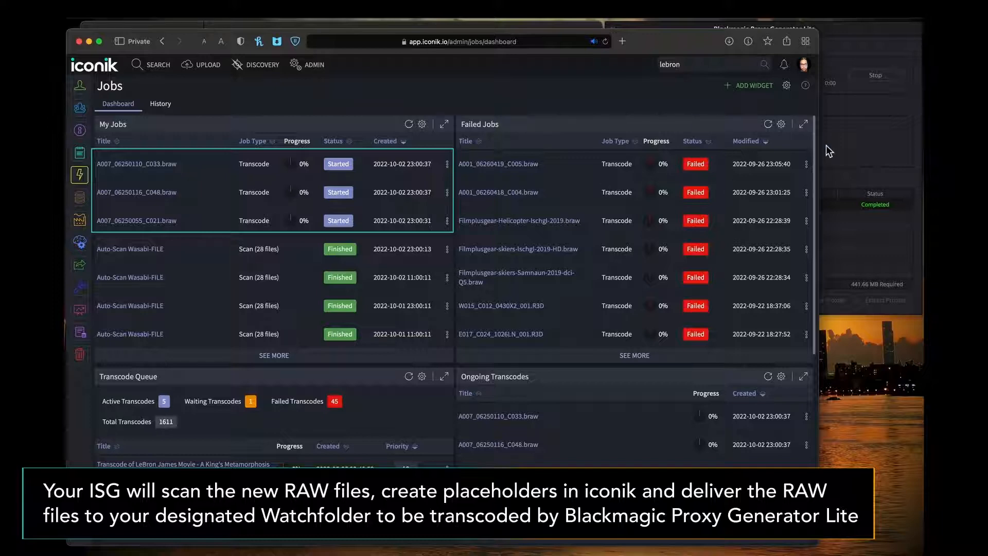
pyautogui.moveTo(821, 153); pyautogui.dragTo(606, 155)
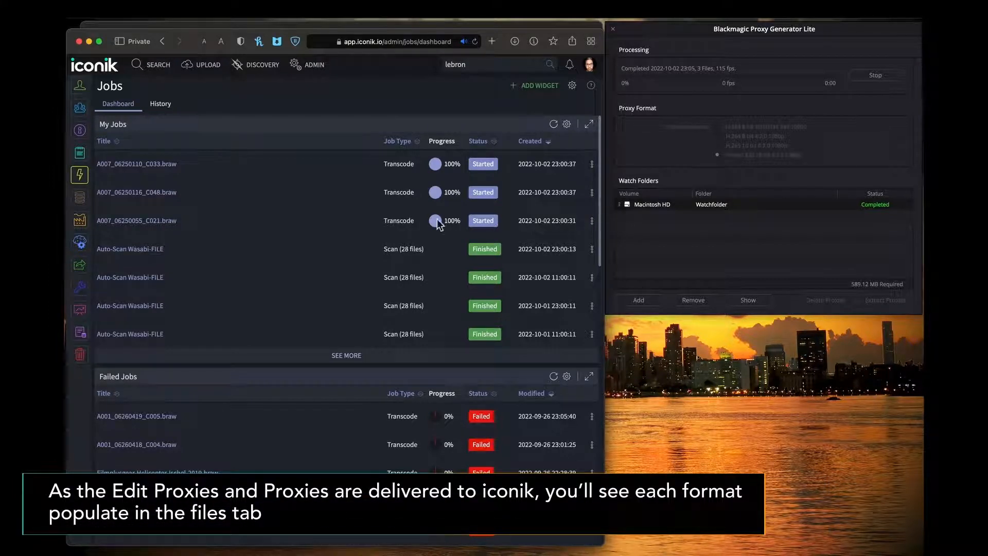
# - Open the A007_06250110_C033.braw asset from its transcode job and show only its files, without the metadata
pyautogui.click(165, 176)
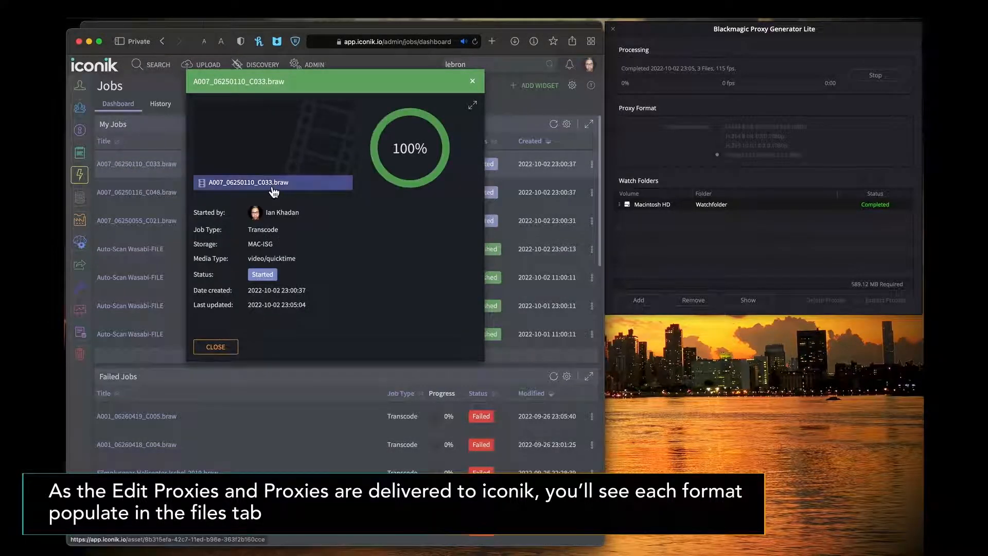
pyautogui.click(272, 187)
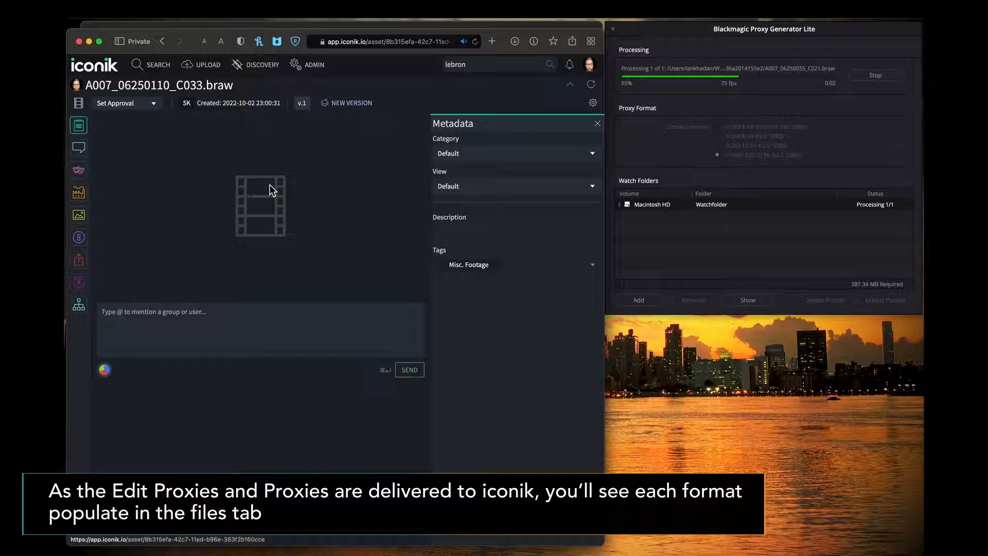
pyautogui.click(80, 194)
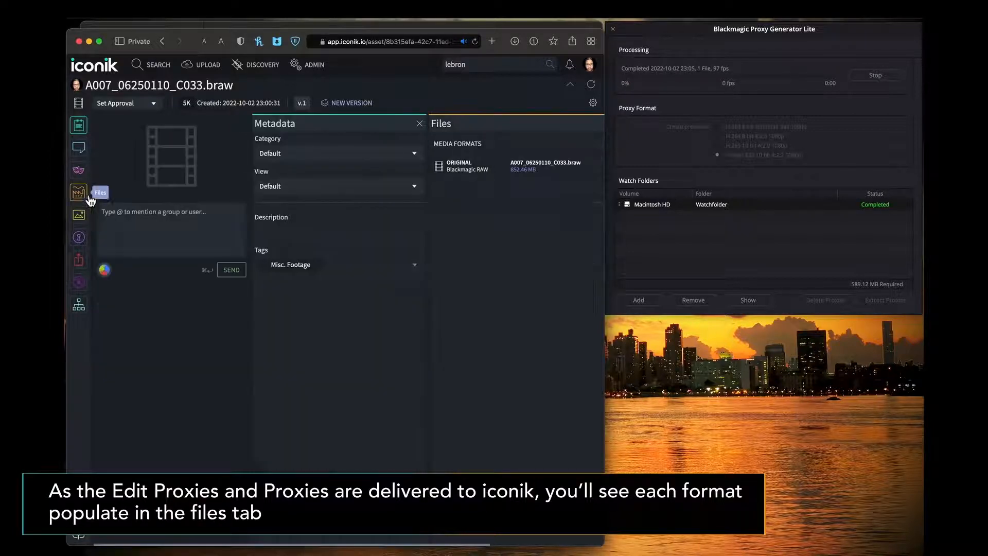
pyautogui.click(419, 124)
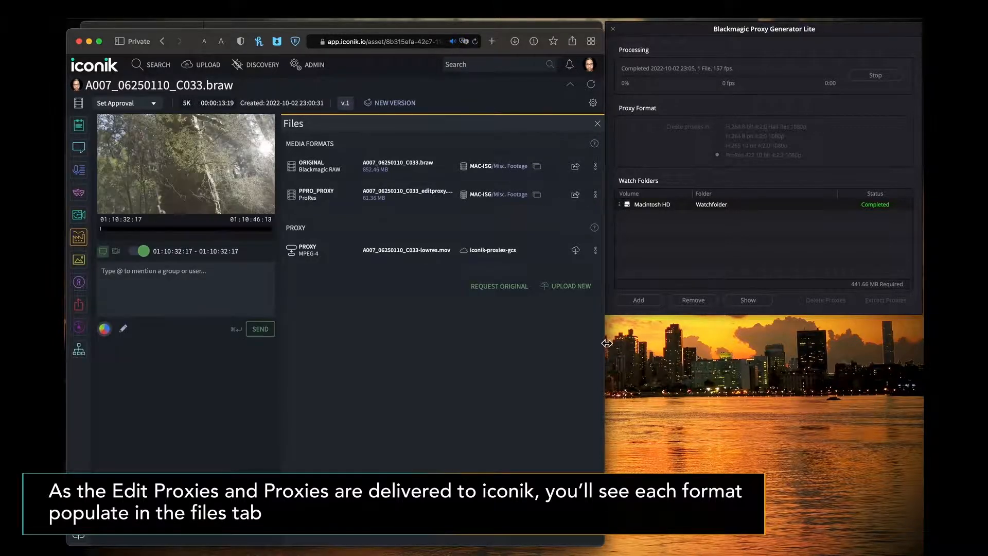
# - Widen the browser window and play the proxy of A007_06250110_C033.braw
pyautogui.moveTo(607, 343); pyautogui.dragTo(920, 325)
pyautogui.moveTo(451, 339)
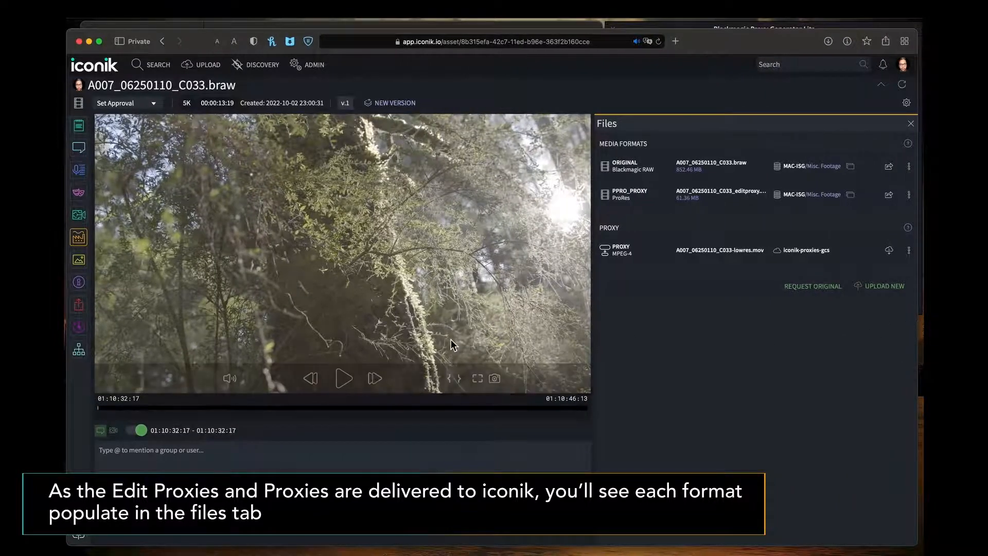
pyautogui.click(345, 381)
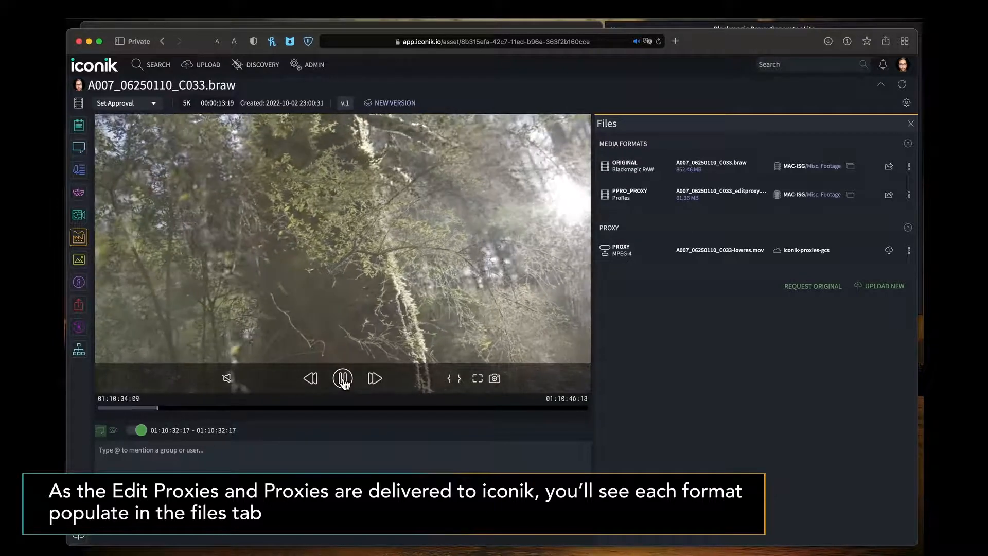